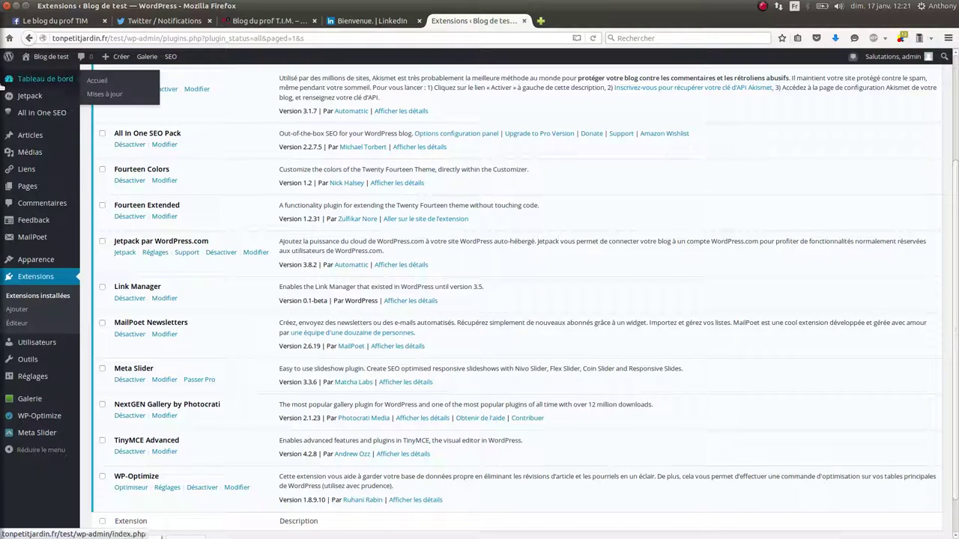
# - Open liens.txt from the wordpress/medias/metaslider folder in the text editor, and minimize the file manager and editor windows
pyautogui.moveTo(2, 192)
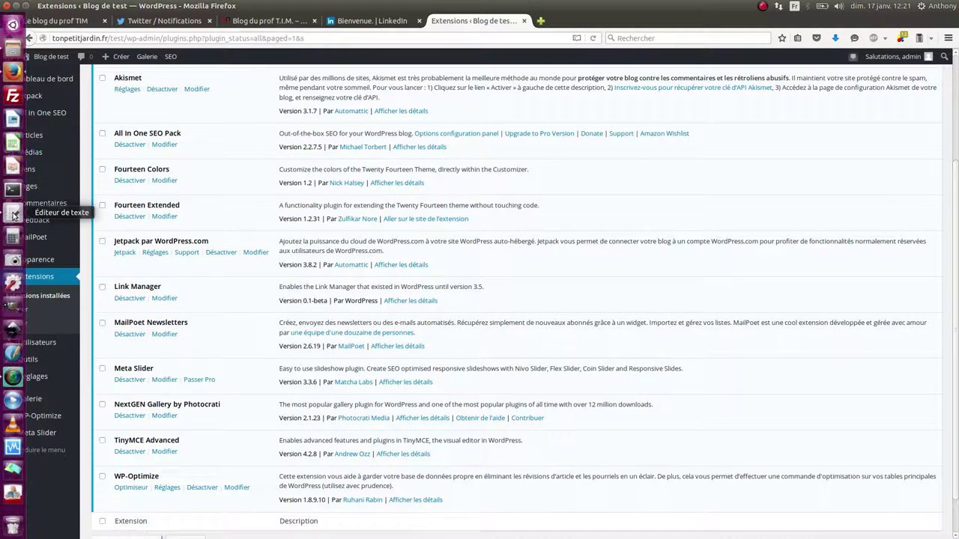
pyautogui.click(6, 49)
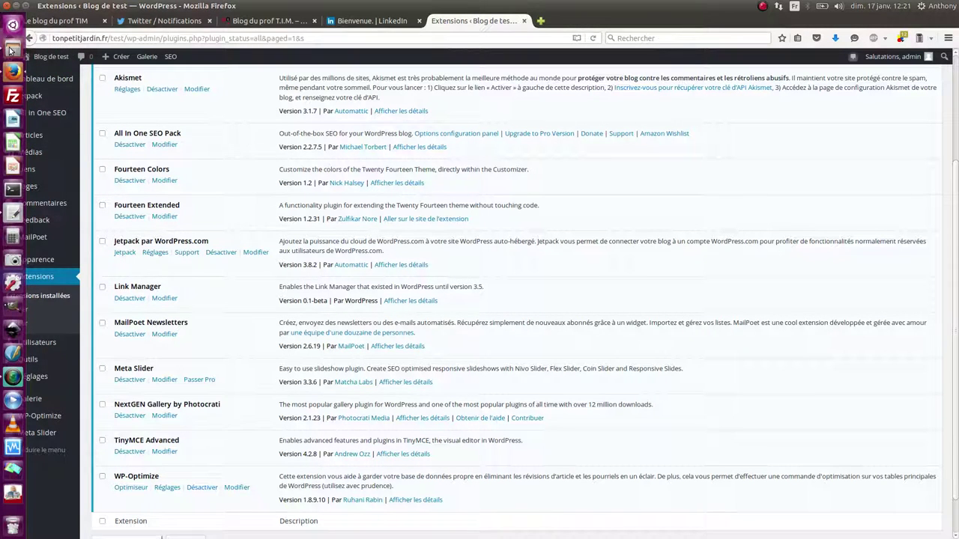
pyautogui.click(734, 100)
pyautogui.doubleClick(734, 99)
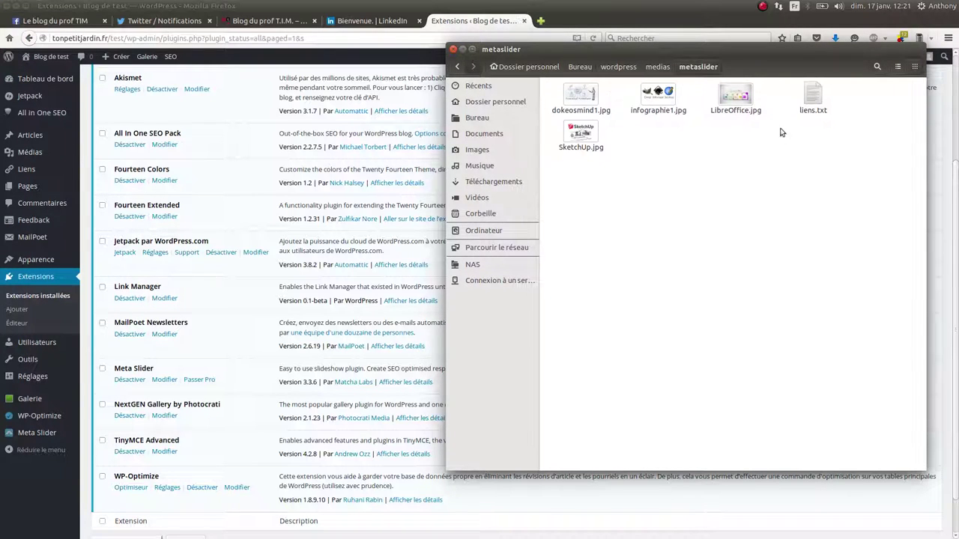
pyautogui.doubleClick(811, 101)
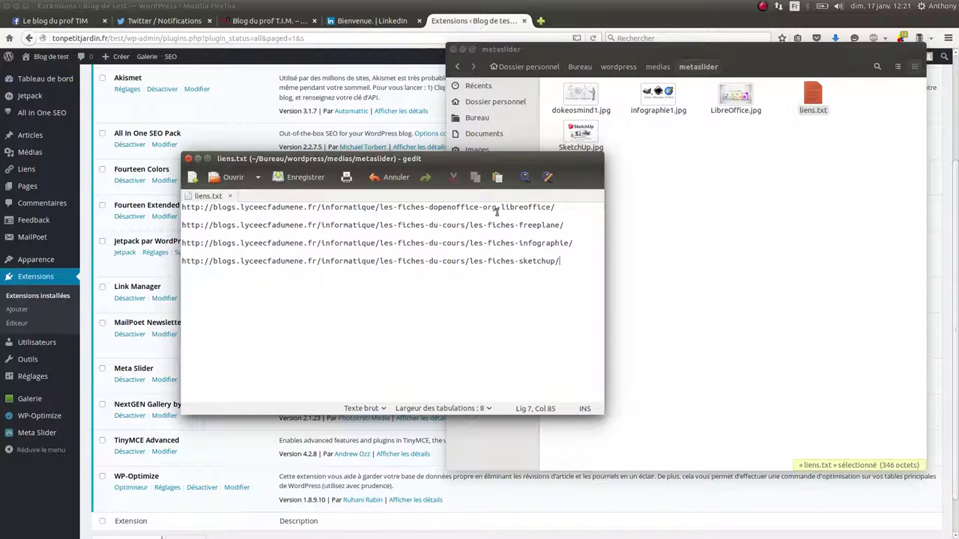
pyautogui.click(662, 196)
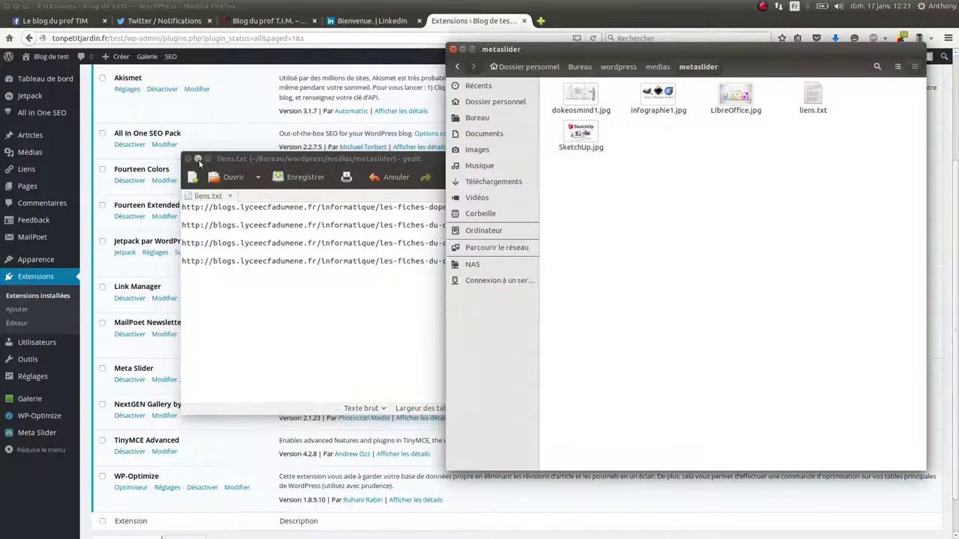
pyautogui.click(82, 192)
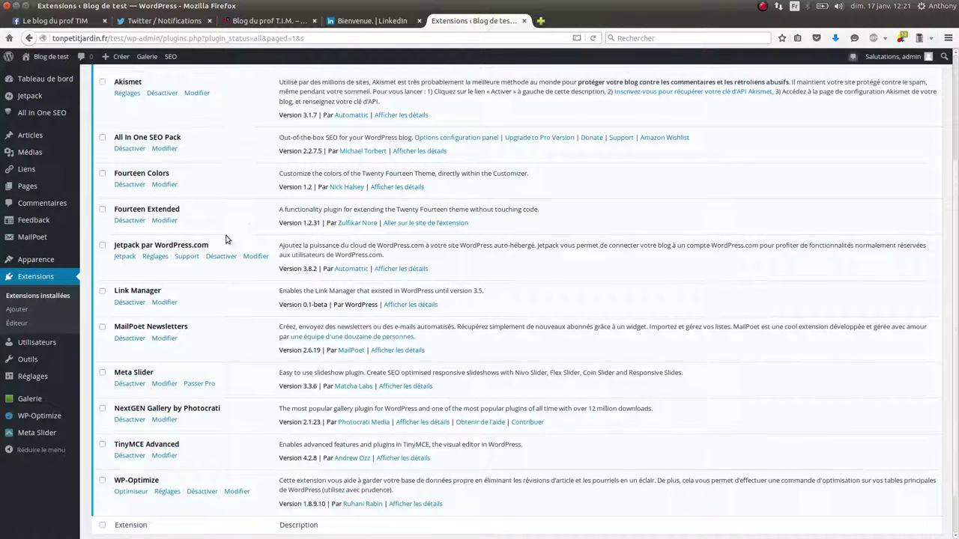
# - Go from the installed extensions list to the Meta Slider page and create the first slideshow
pyautogui.scroll(1, 150, 262)
pyautogui.scroll(-2, 242, 238)
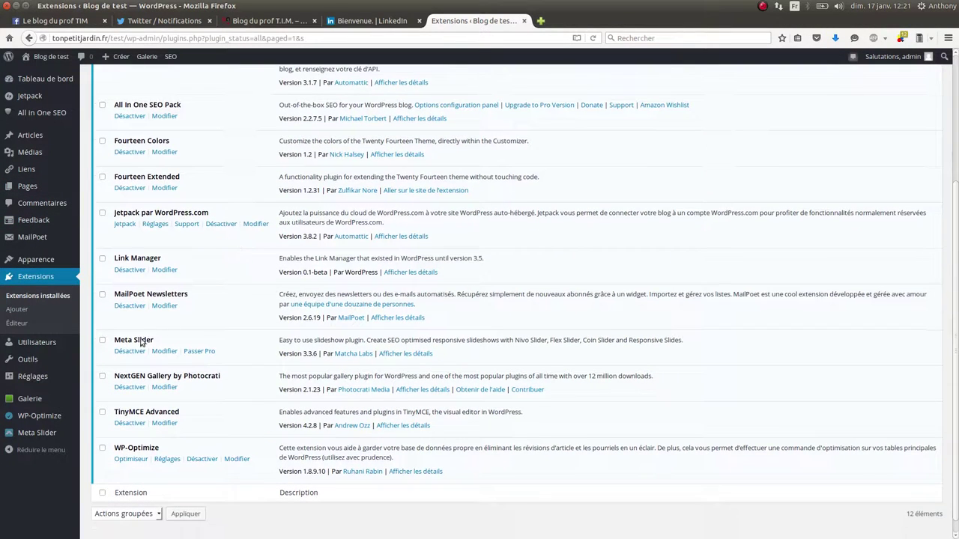
pyautogui.scroll(6, 152, 308)
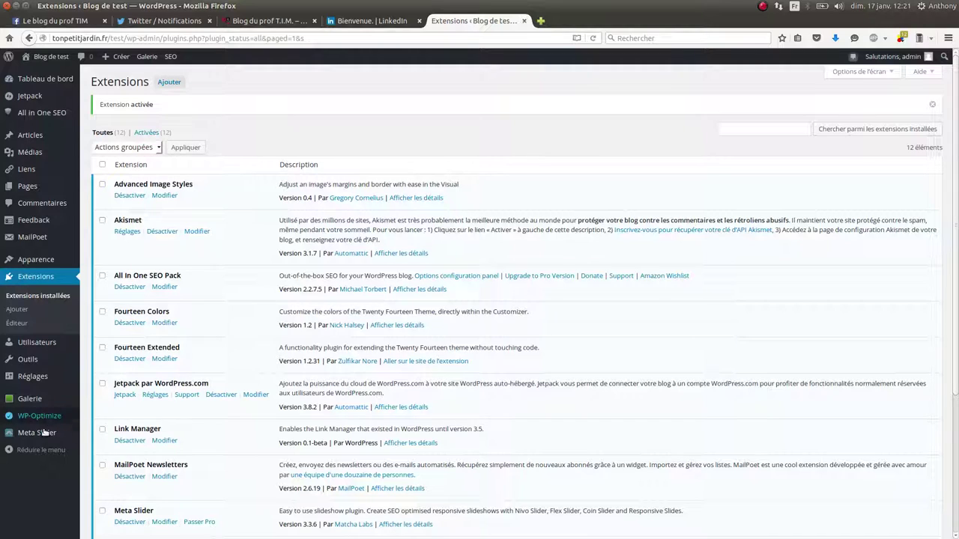
pyautogui.moveTo(41, 435)
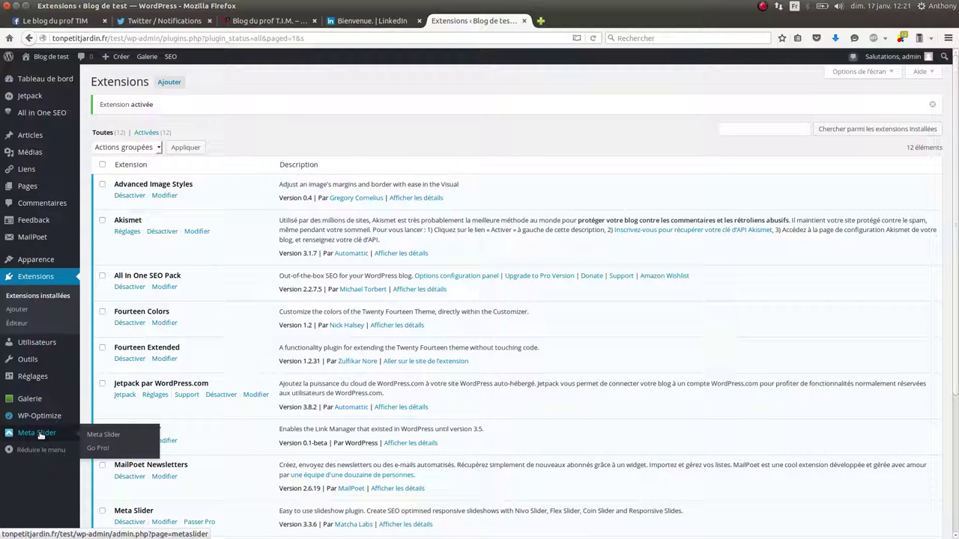
pyautogui.click(40, 435)
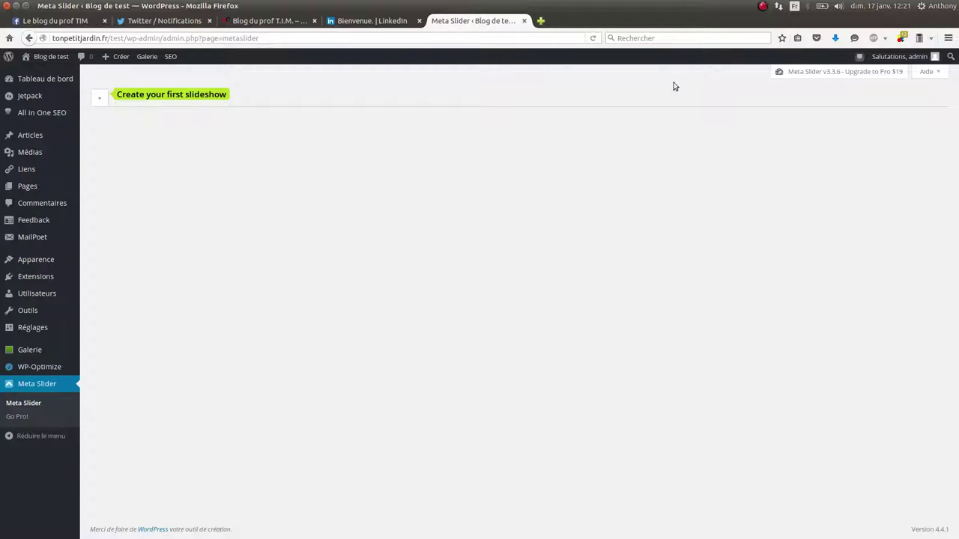
pyautogui.click(102, 103)
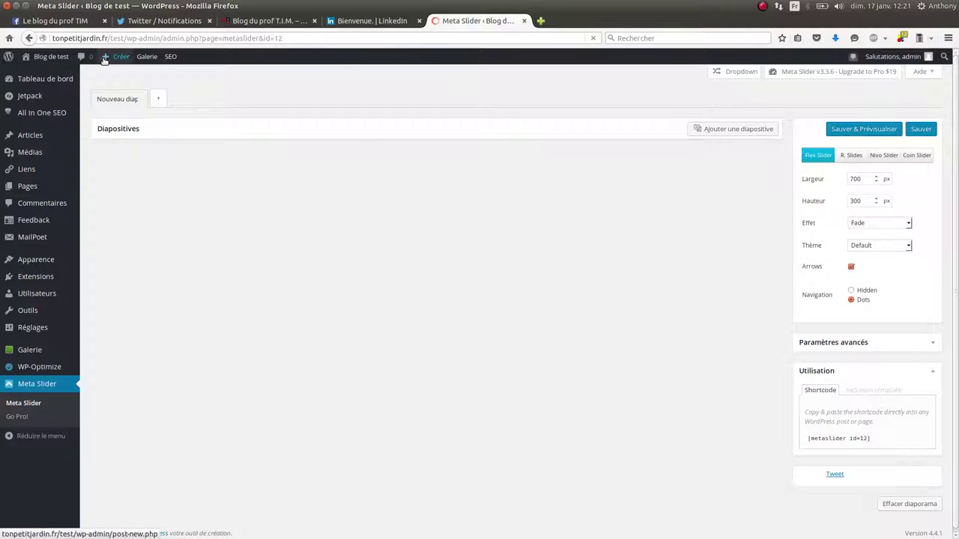
# - Rename the new slideshow as Test
pyautogui.click(124, 101)
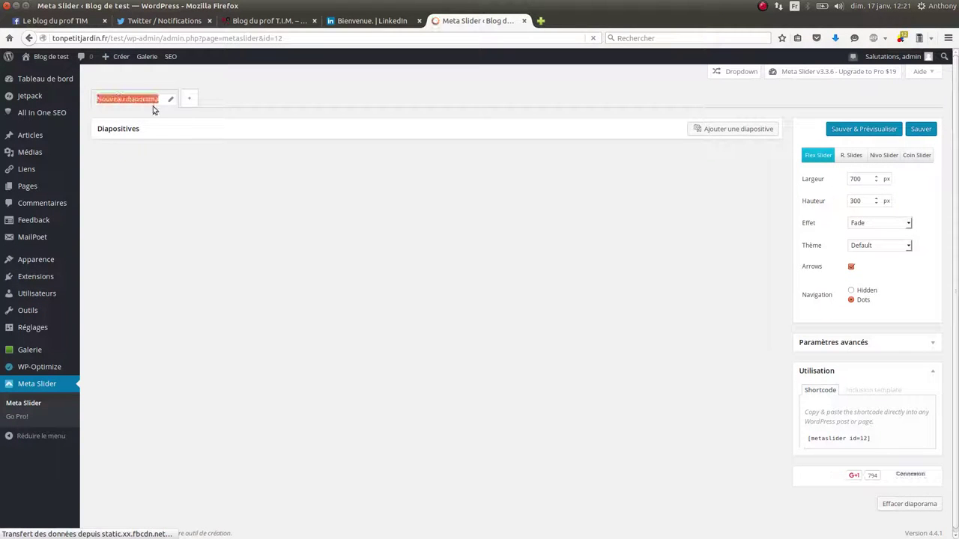
pyautogui.write('Test')
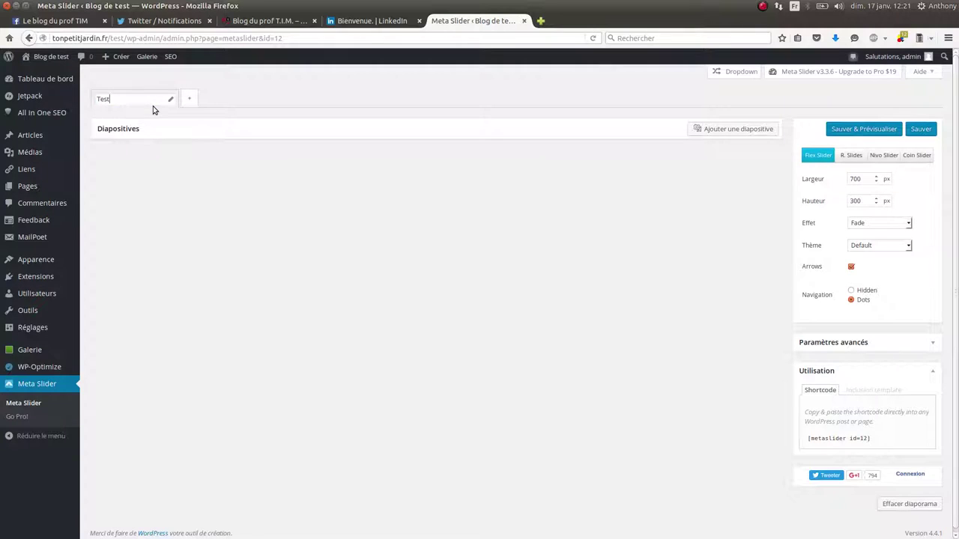
pyautogui.click(377, 112)
pyautogui.hotkey('ctrl', 'a')
pyautogui.click(659, 141)
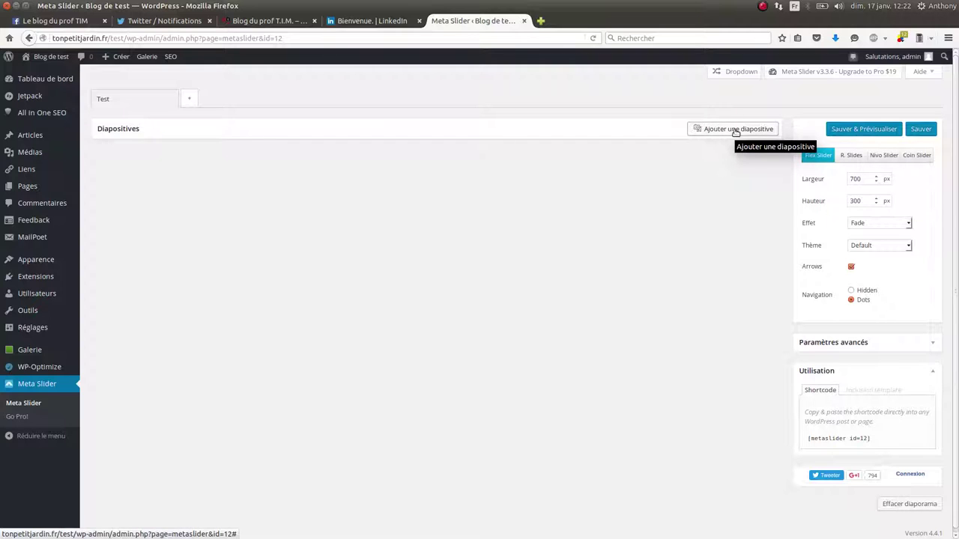
# - Upload dokeosmind1.jpg, infographie1.jpg, LibreOffice.jpg and SketchUp.jpg from the wordpress/medias/metaslider folder and add them to the slideshow as slides
pyautogui.click(736, 131)
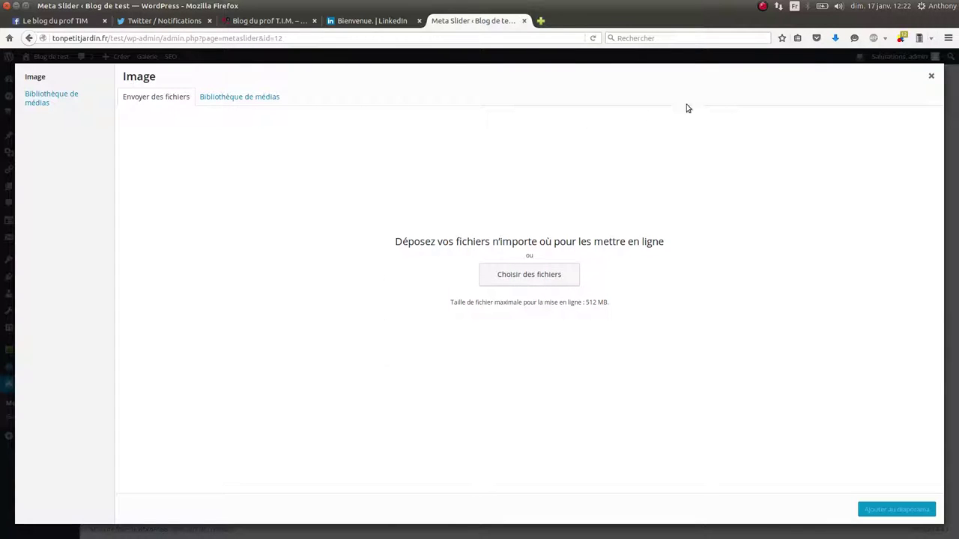
pyautogui.click(556, 277)
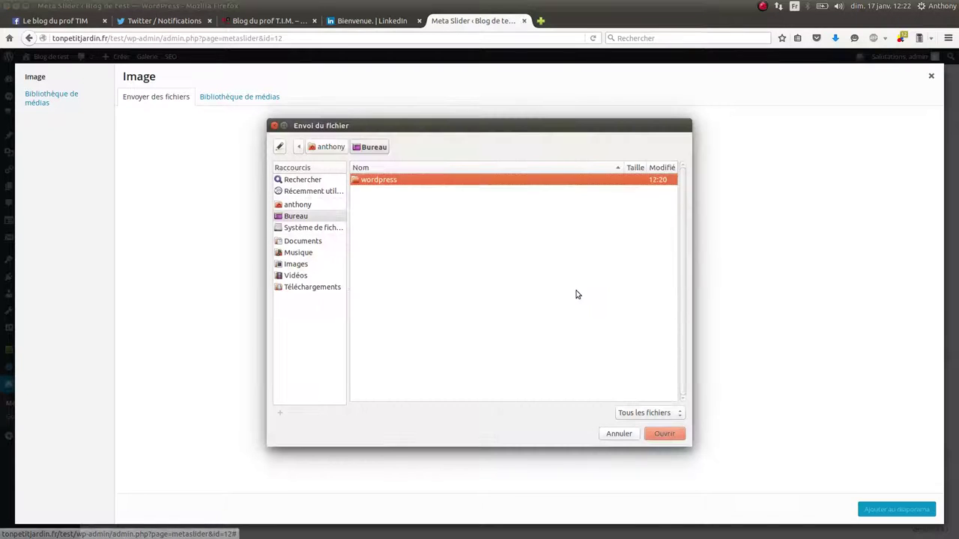
pyautogui.doubleClick(395, 184)
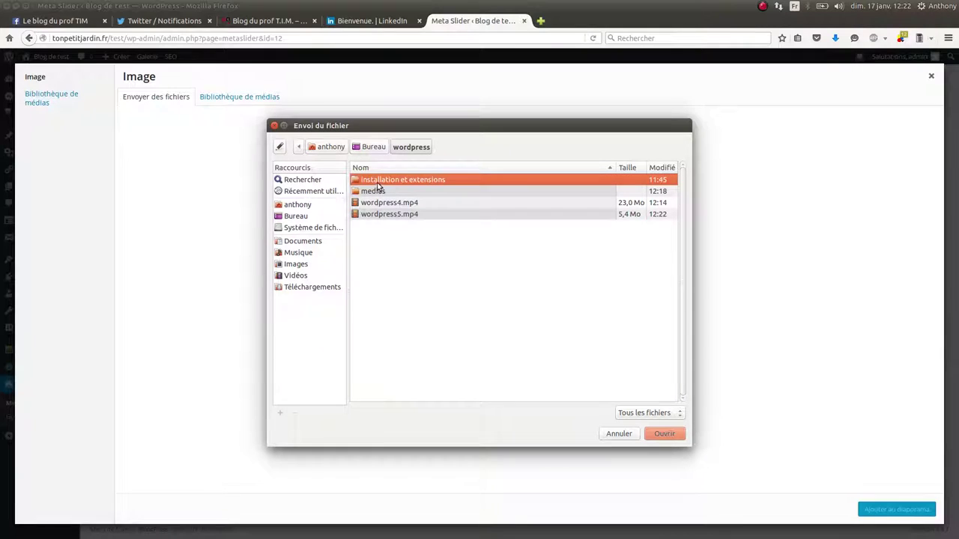
pyautogui.doubleClick(378, 193)
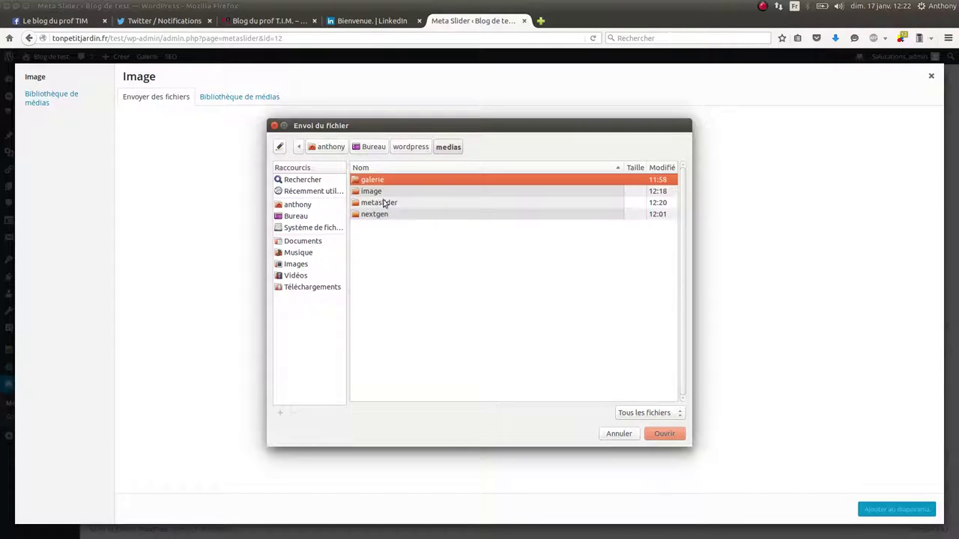
pyautogui.click(382, 205)
pyautogui.doubleClick(382, 205)
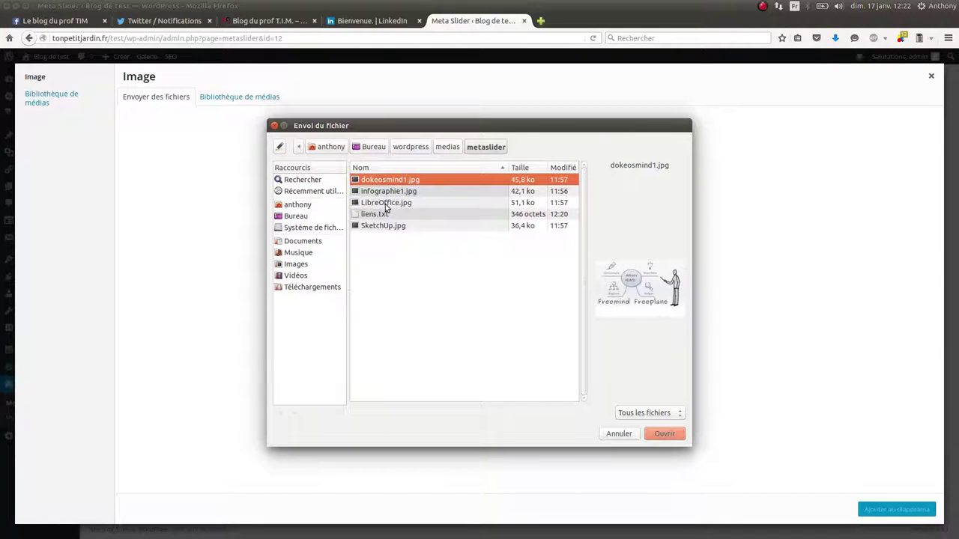
pyautogui.keyDown('shift'); pyautogui.click(384, 203); pyautogui.keyUp('shift')
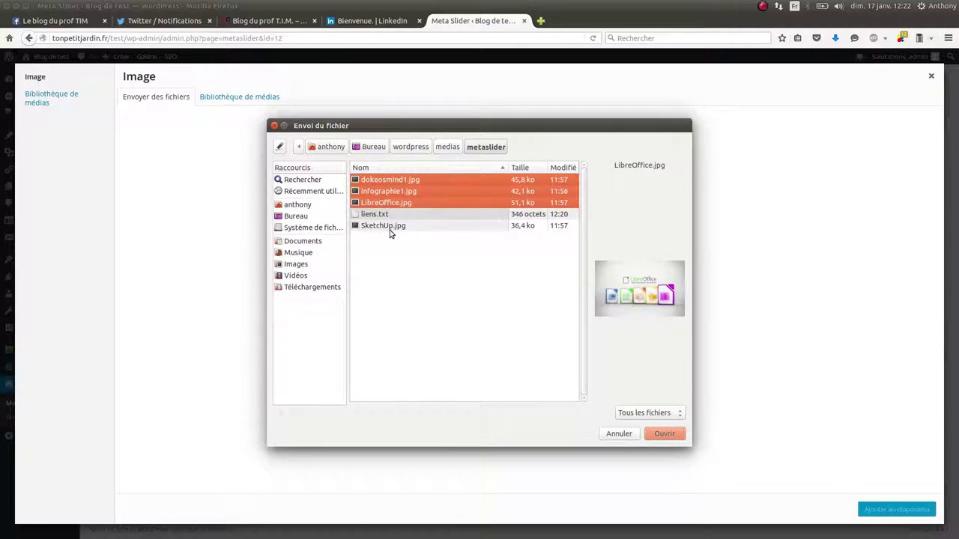
pyautogui.keyDown('ctrl'); pyautogui.click(390, 227); pyautogui.keyUp('ctrl')
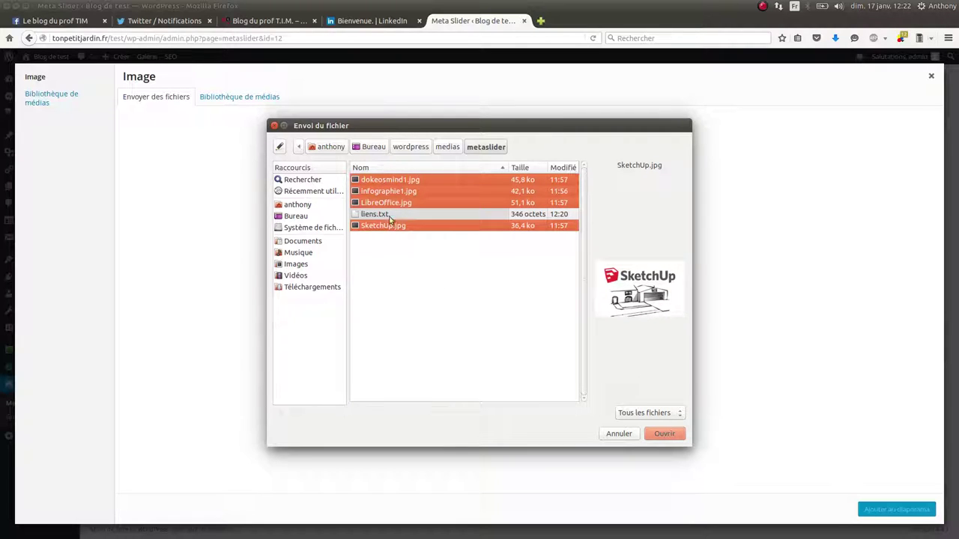
pyautogui.click(662, 436)
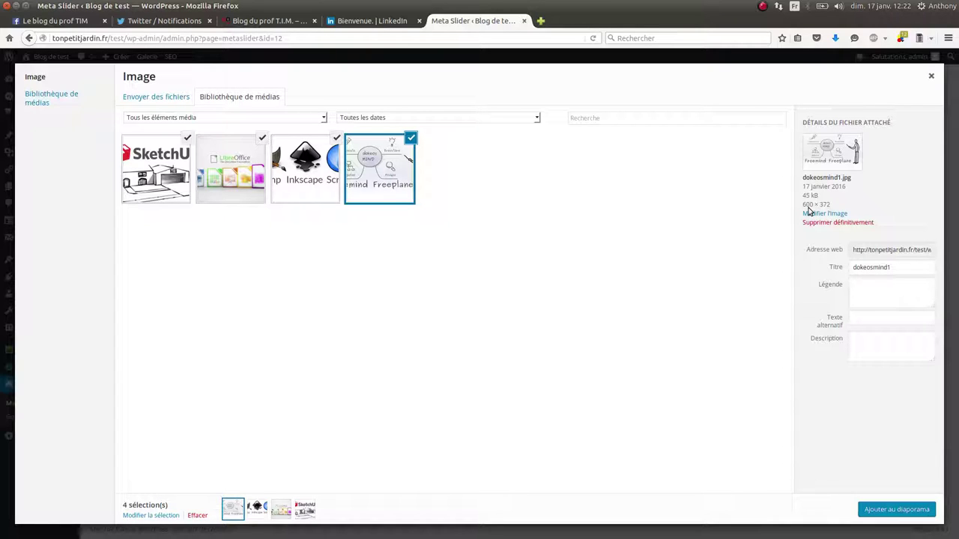
pyautogui.click(896, 510)
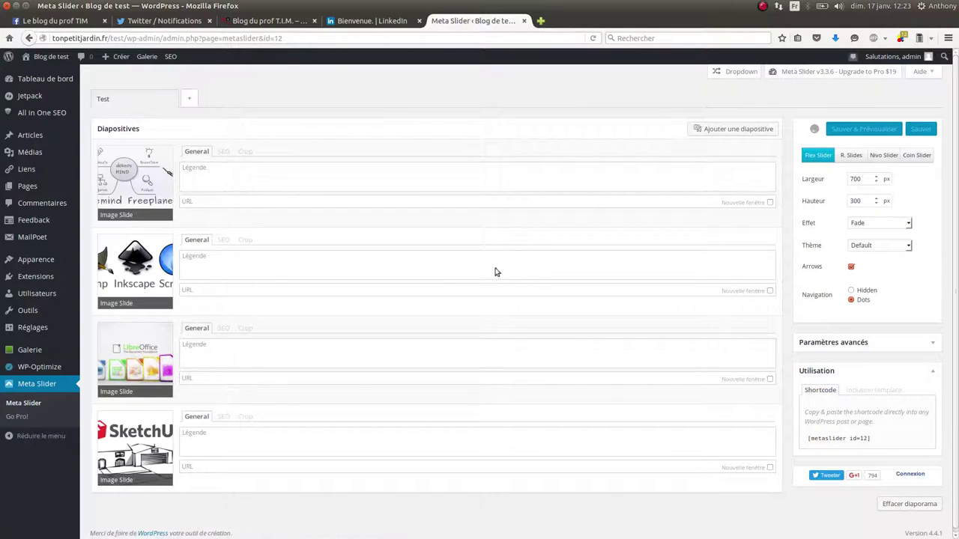
# - Move the LibreOffice slide to the first position and set the slideshow size to 600 px wide by 372 px high
pyautogui.moveTo(137, 367); pyautogui.dragTo(133, 180)
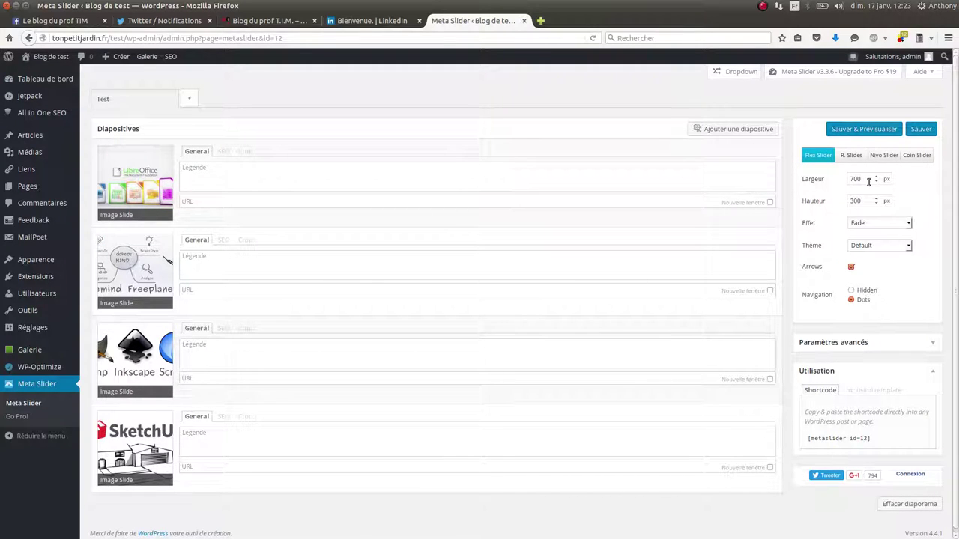
pyautogui.click(816, 178)
pyautogui.write('6')
# - Copy the LibreOffice link from liens.txt in the text editor into the URL of the first slide in Firefox
pyautogui.hotkey('alt', 'Tab')
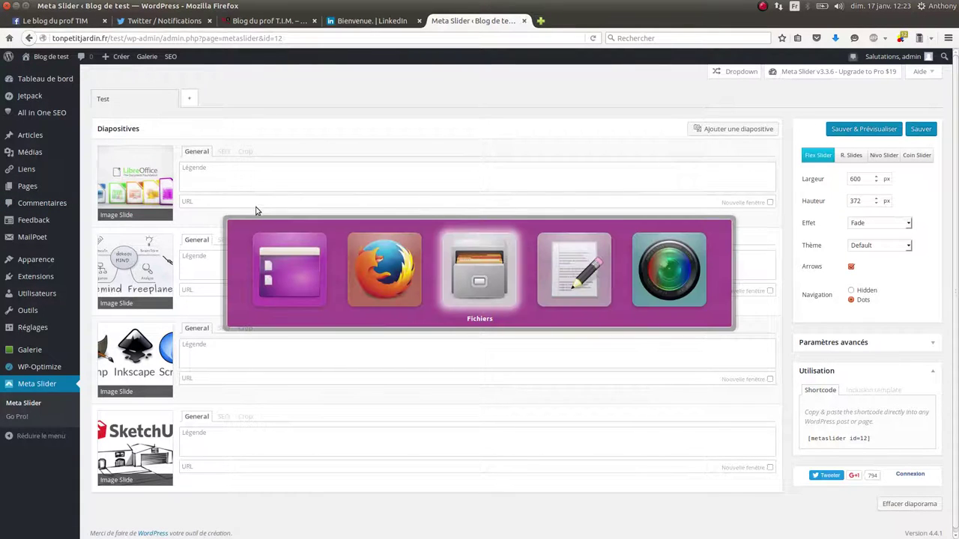
pyautogui.hotkey('alt', 'Tab')
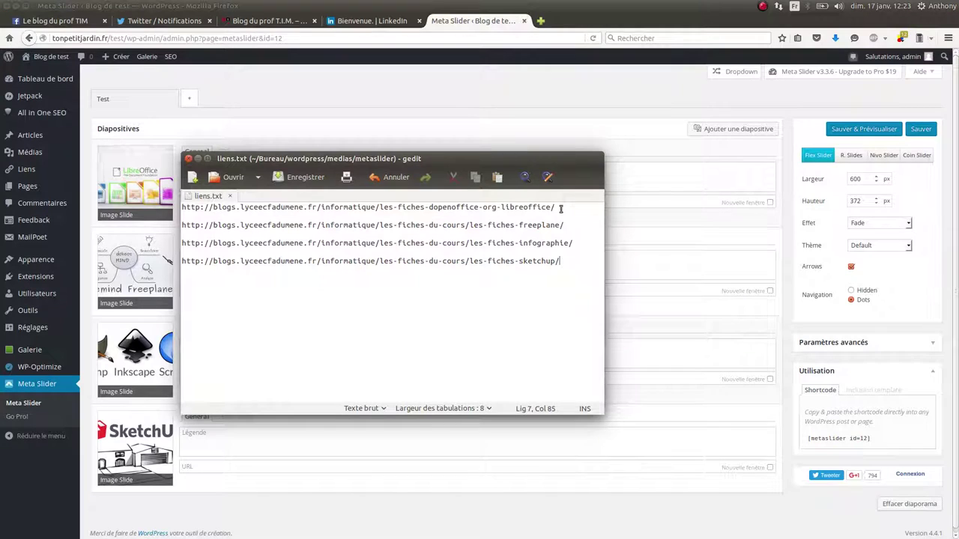
pyautogui.moveTo(560, 207); pyautogui.dragTo(178, 206)
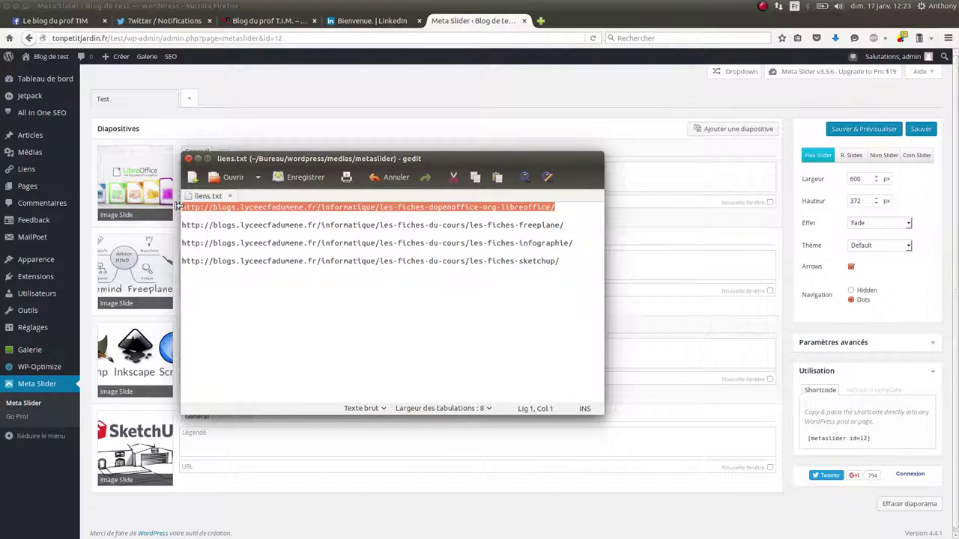
pyautogui.hotkey('ctrl', 'c')
pyautogui.hotkey('alt', 'Tab')
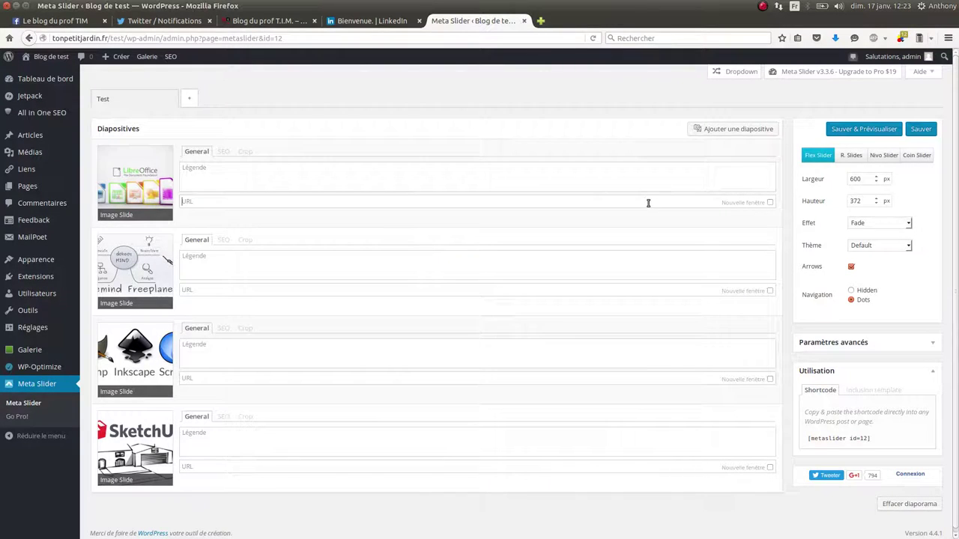
pyautogui.click(648, 203)
pyautogui.hotkey('ctrl', 'v')
# - Make the LibreOffice slide's link open in a new window and caption the slide "Les fiches sur LibreOffice"
pyautogui.click(771, 203)
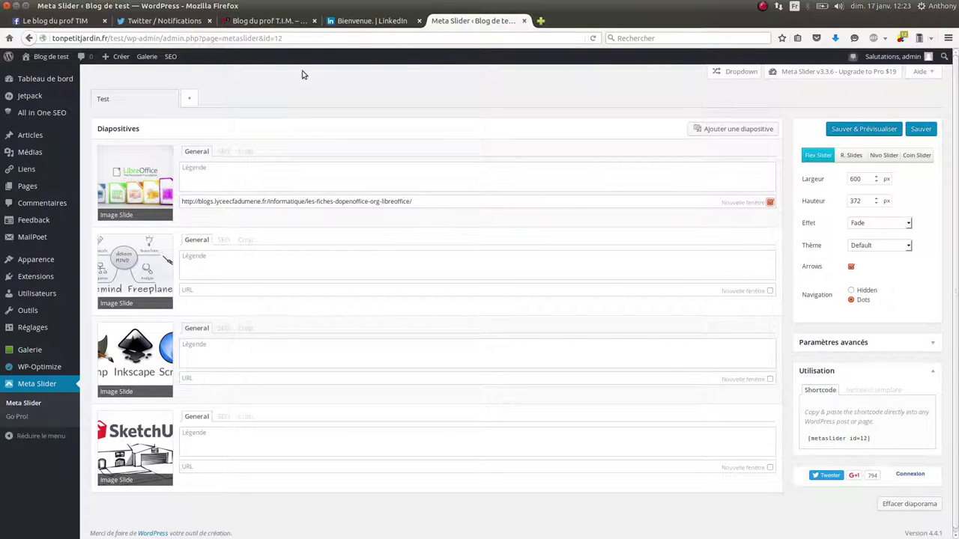
pyautogui.click(222, 173)
pyautogui.write('Les fiches sur LibreOffice')
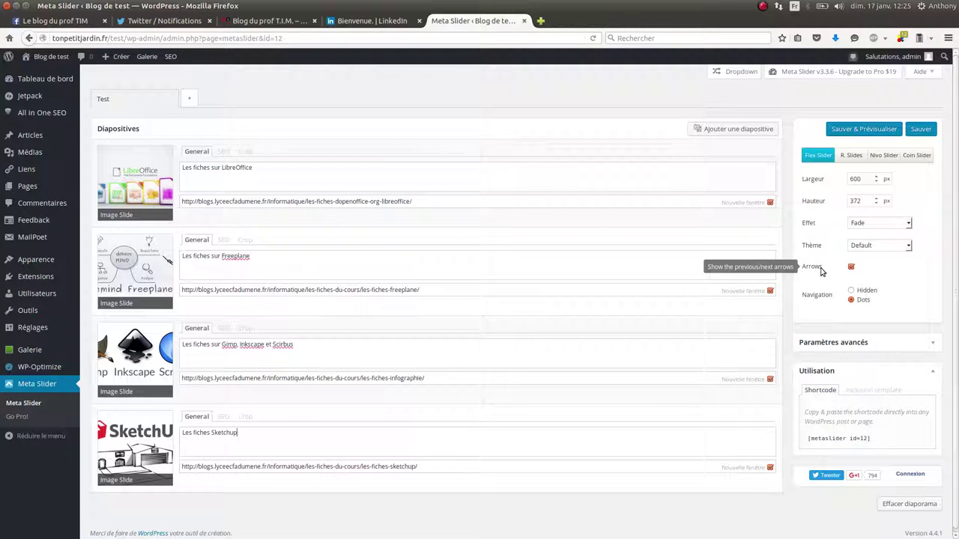
pyautogui.click(851, 267)
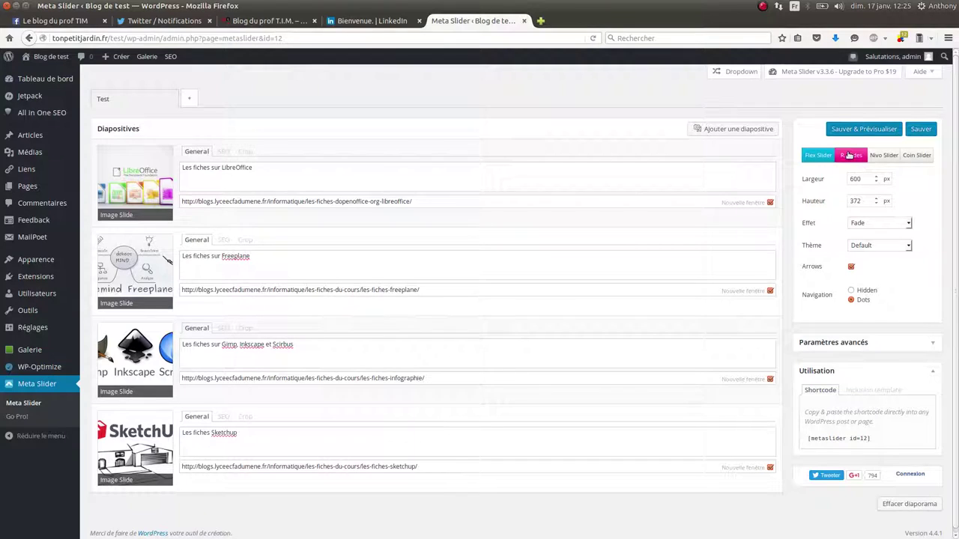
pyautogui.click(883, 155)
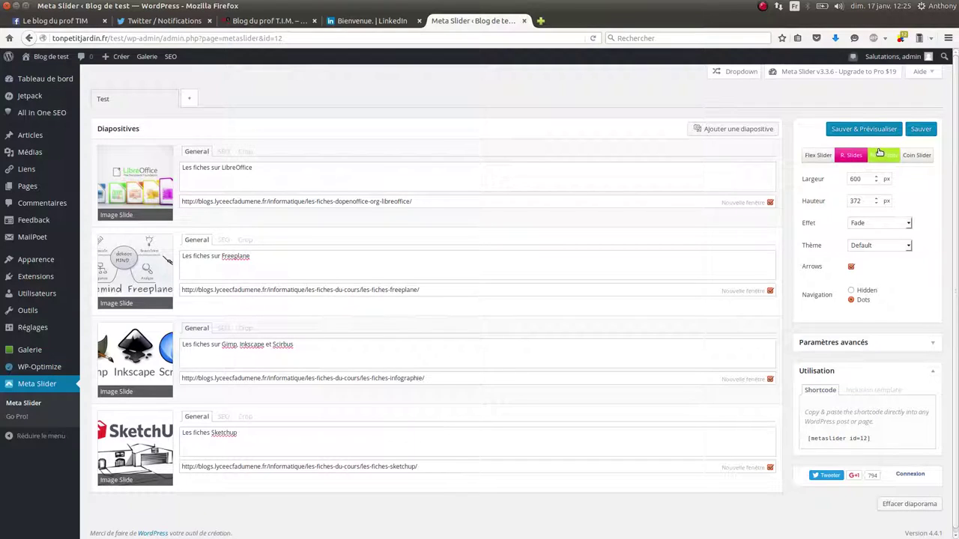
pyautogui.click(814, 156)
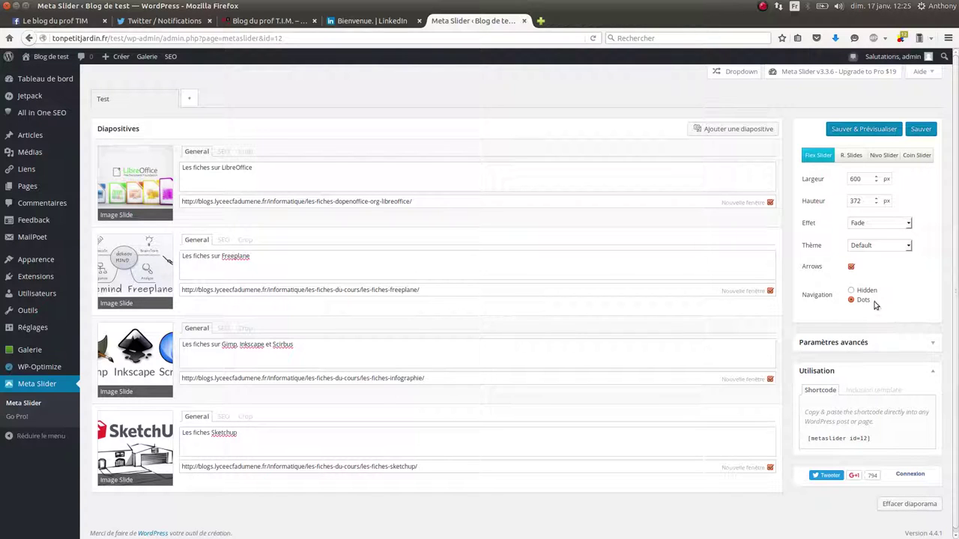
pyautogui.click(851, 290)
pyautogui.click(850, 299)
# - Expand the slideshow's advanced settings and review the playback, animation and developer options down to the usage shortcode
pyautogui.click(932, 344)
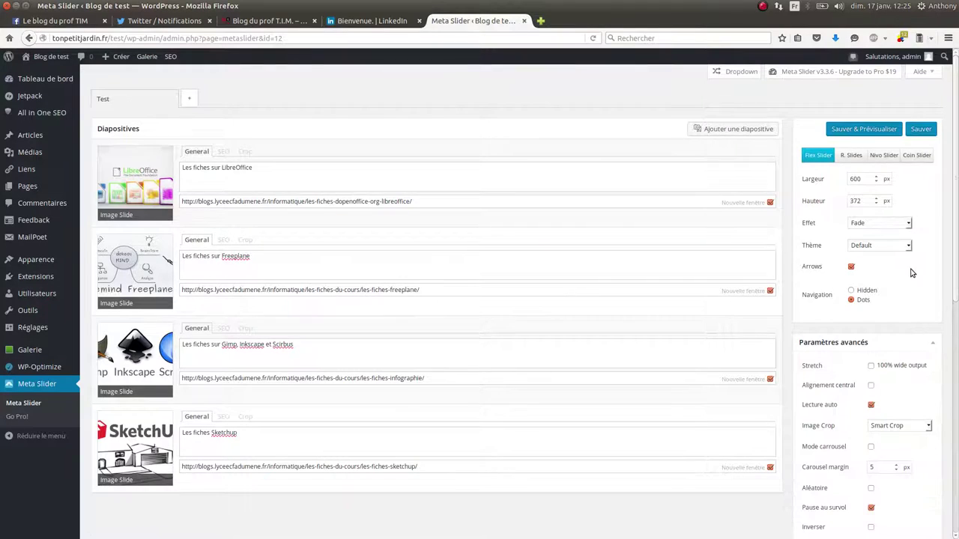
pyautogui.scroll(-3, 913, 273)
pyautogui.scroll(-2, 906, 288)
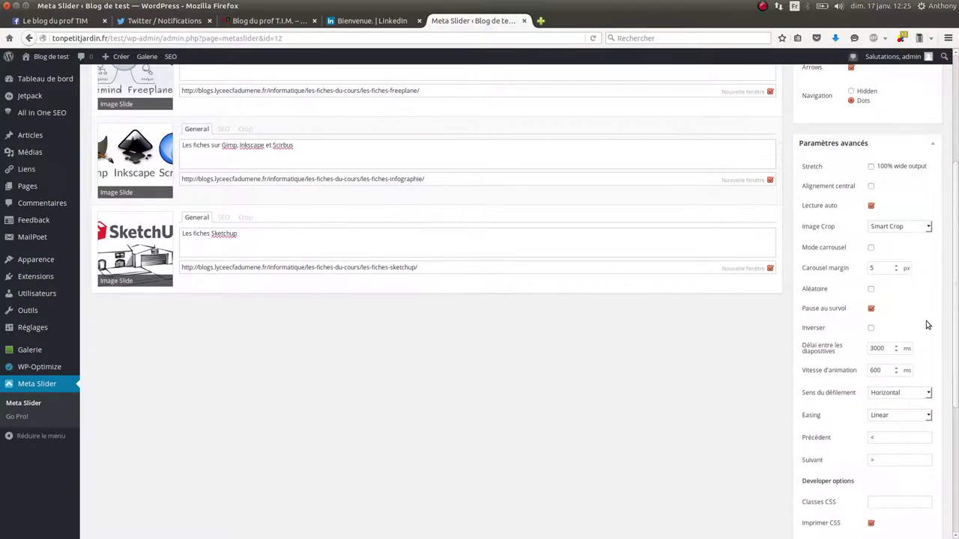
pyautogui.scroll(-2, 911, 268)
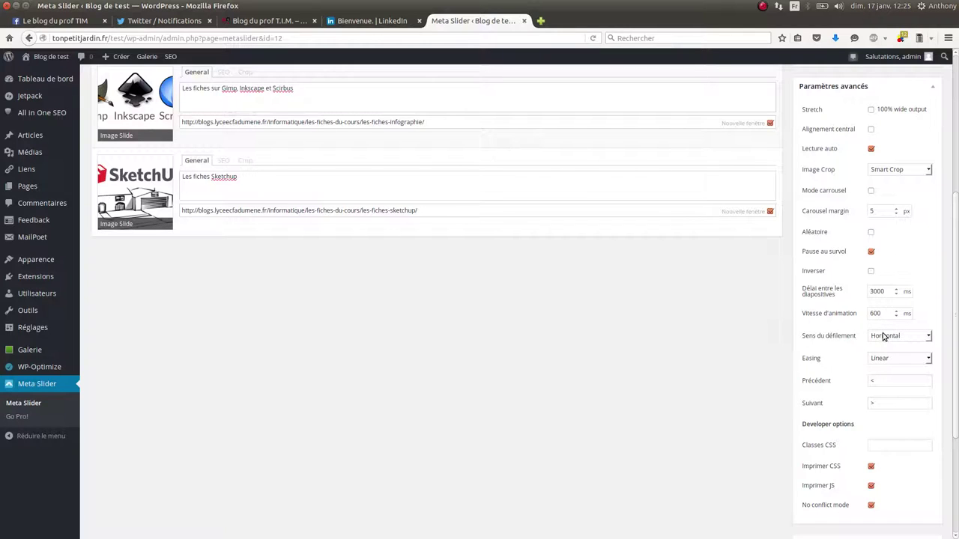
pyautogui.scroll(-2, 847, 381)
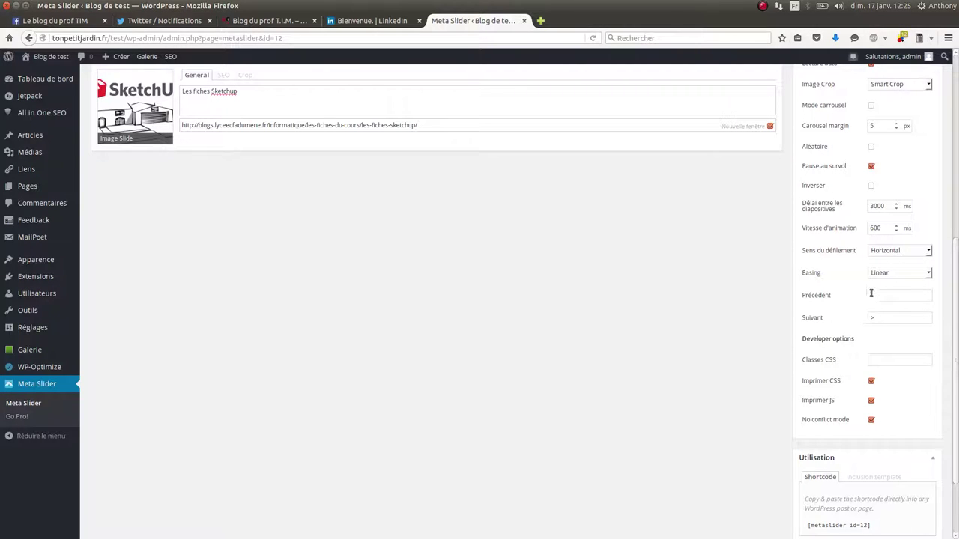
pyautogui.moveTo(840, 322)
pyautogui.scroll(-3, 841, 322)
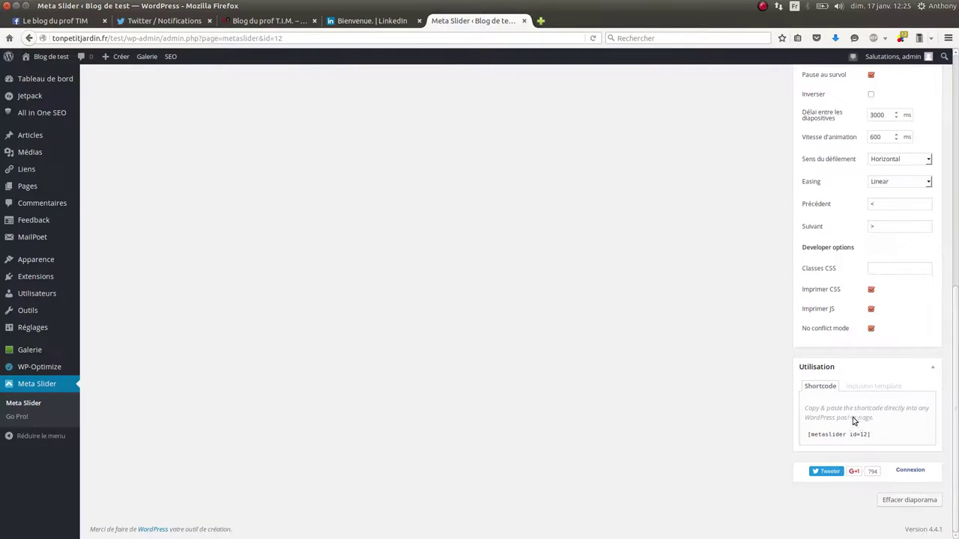
# - Save the Test slideshow and preview it, advancing through all four slides back to the LibreOffice one before closing the preview
pyautogui.scroll(3, 868, 397)
pyautogui.scroll(6, 873, 375)
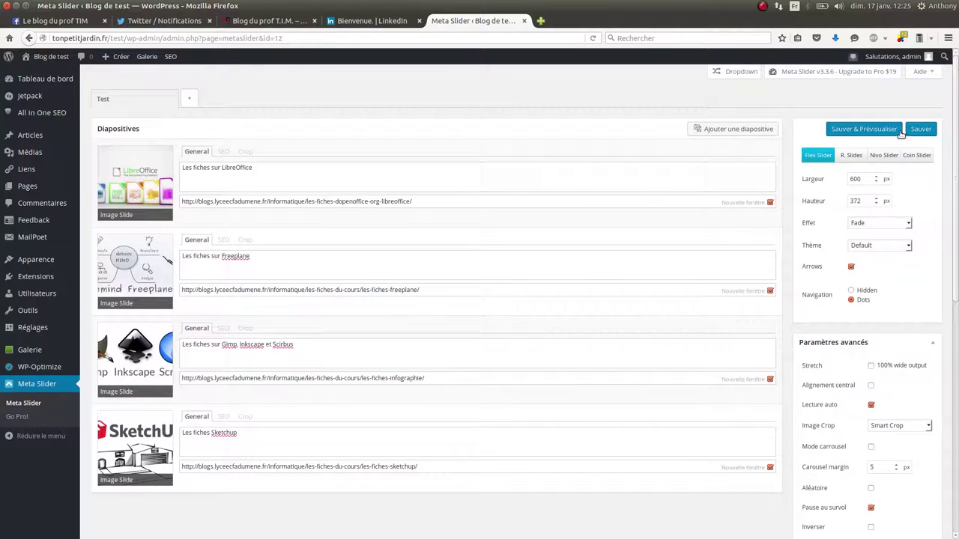
pyautogui.click(923, 130)
pyautogui.click(875, 130)
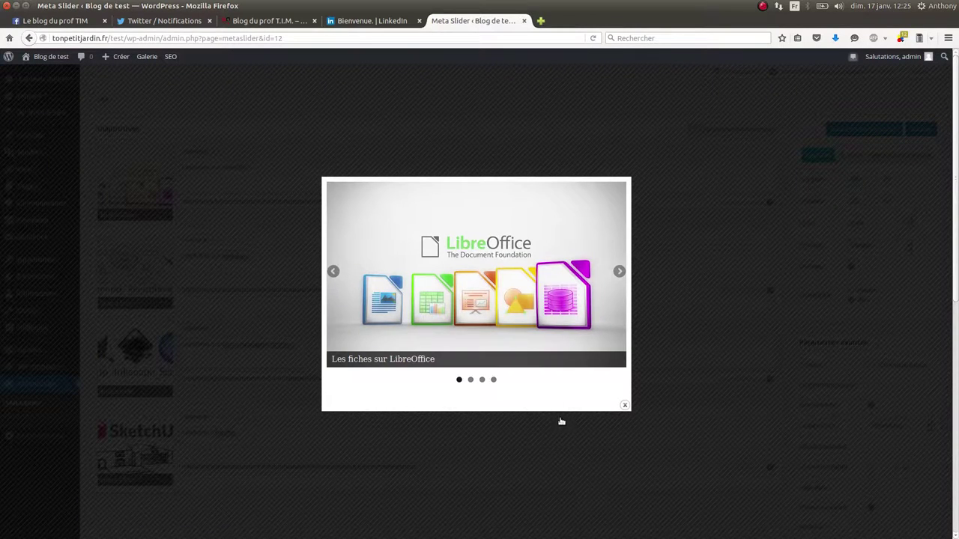
pyautogui.click(618, 273)
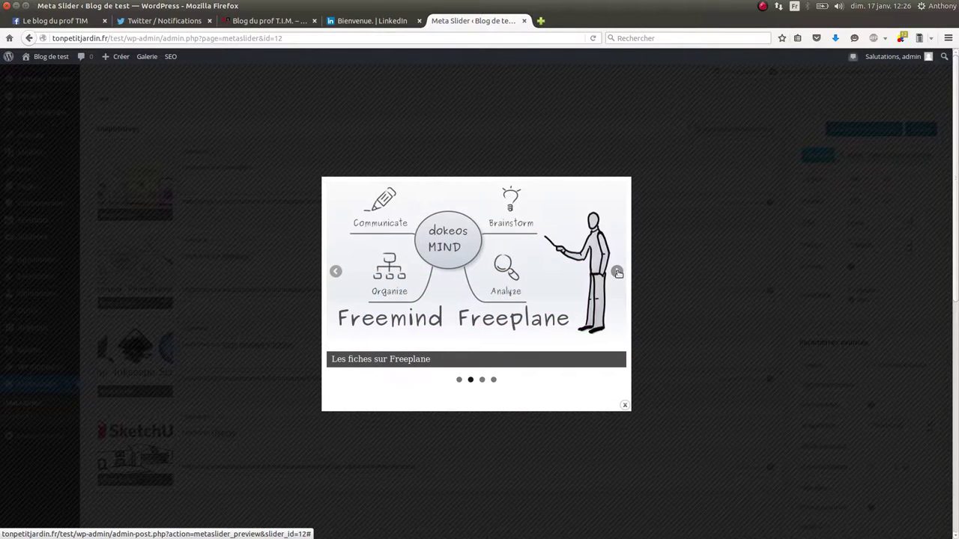
pyautogui.click(618, 272)
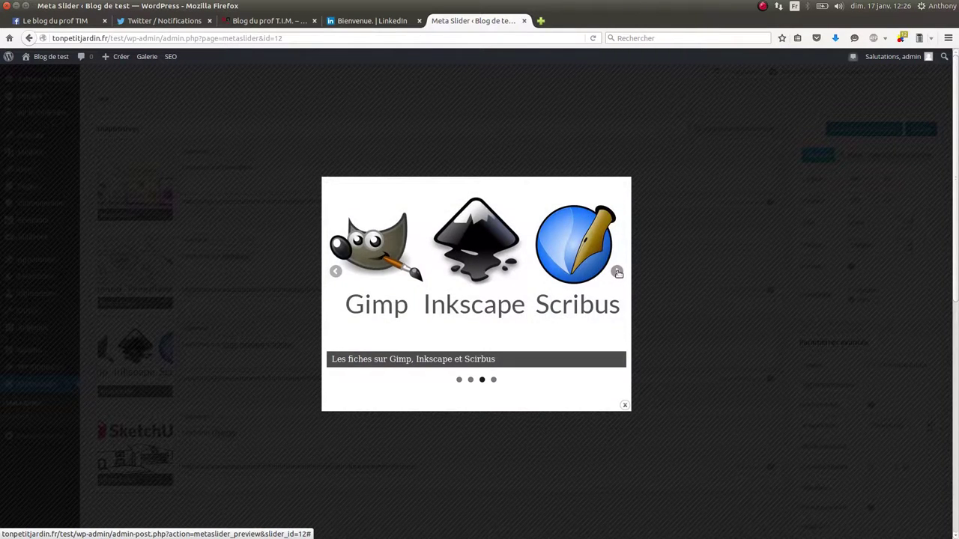
pyautogui.click(618, 273)
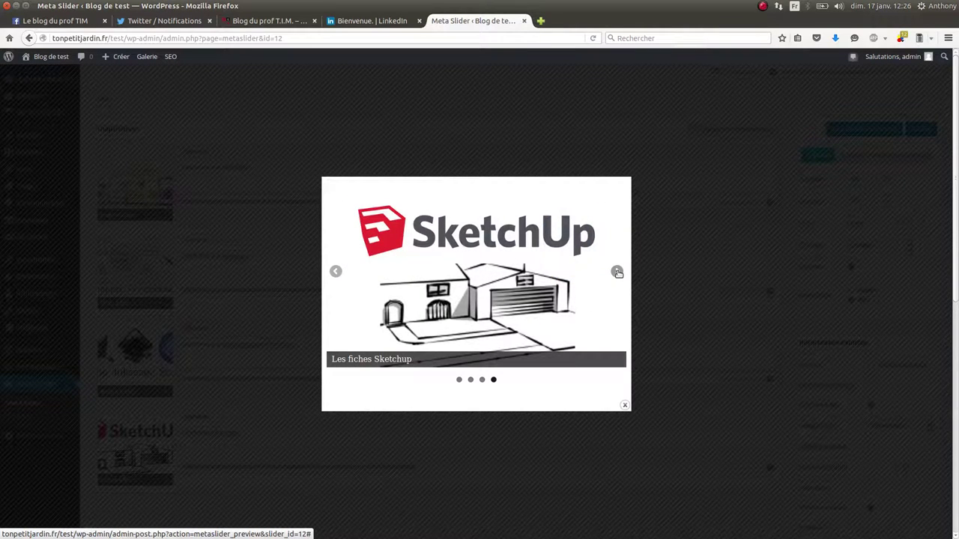
pyautogui.click(618, 272)
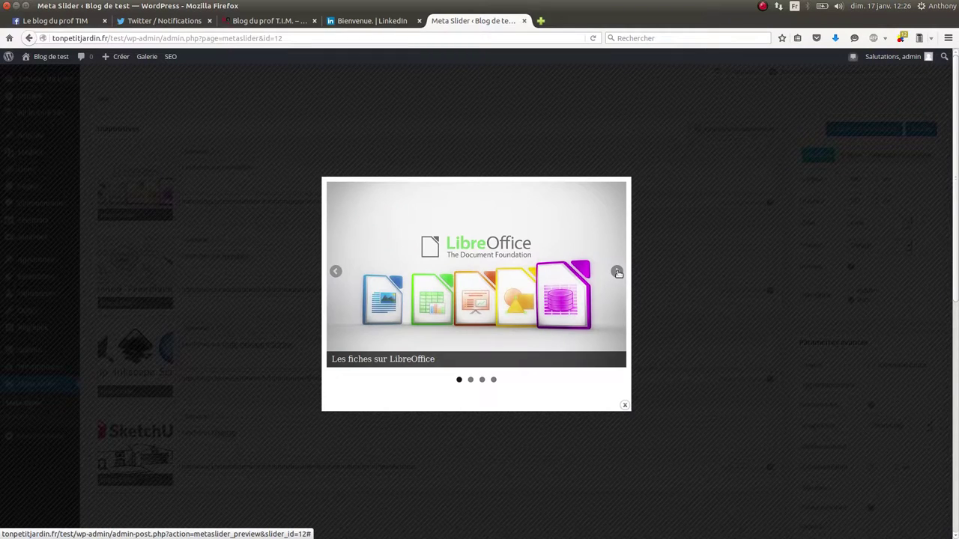
pyautogui.click(626, 406)
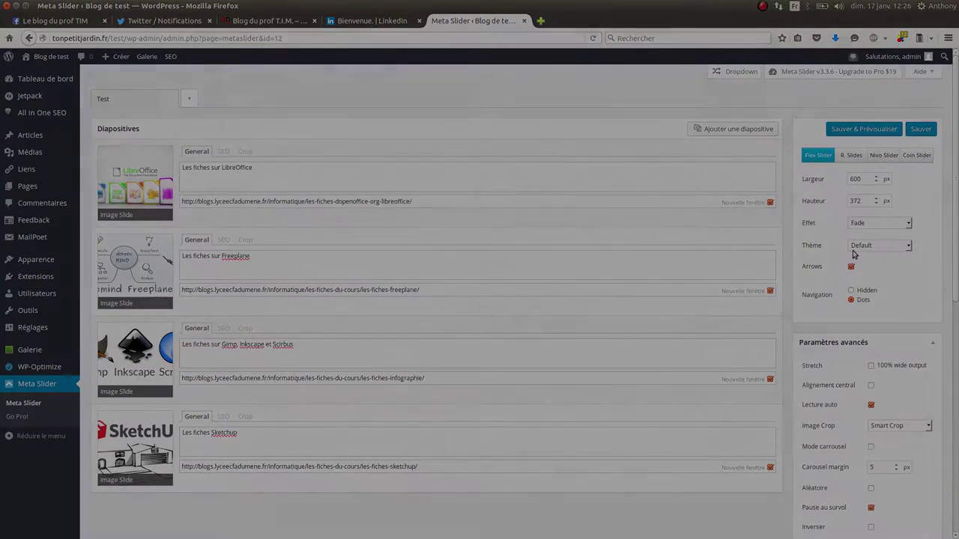